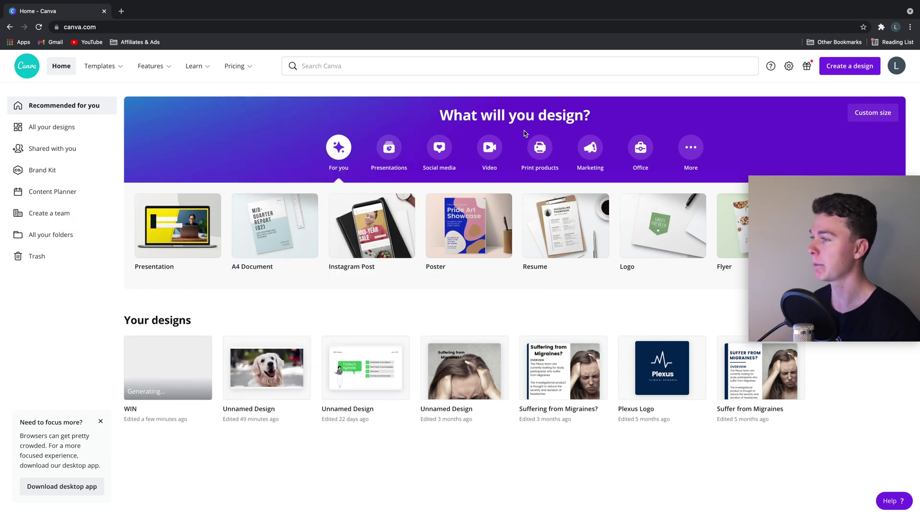
- Start a new custom-size design with width 1000 px and height 1000 px
click(849, 66)
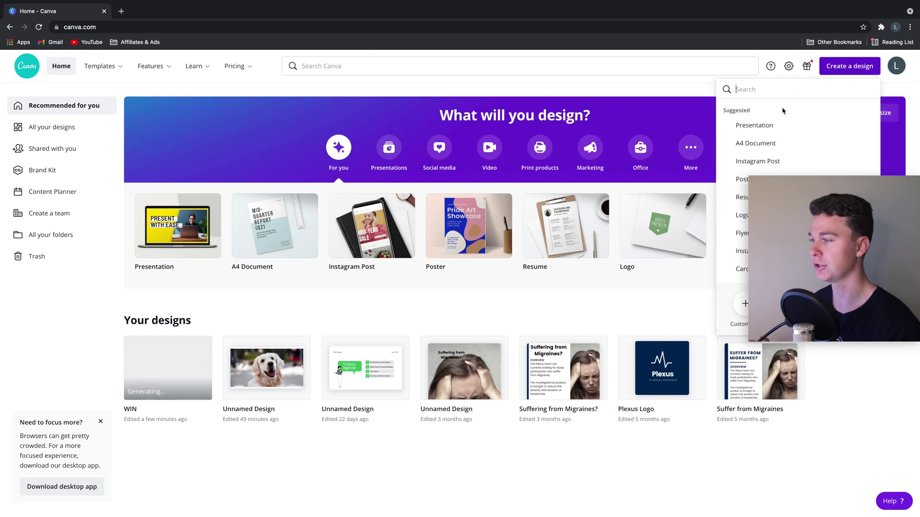
click(745, 304)
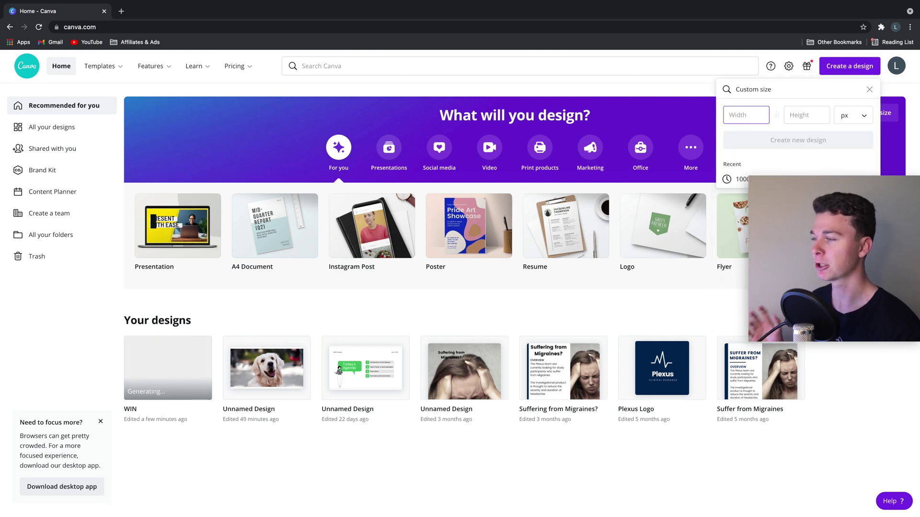
text(1000)
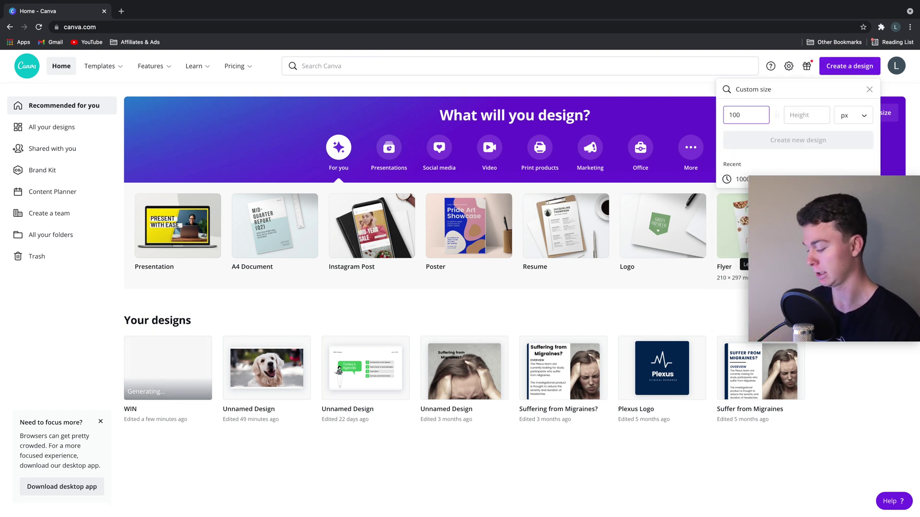
click(801, 117)
text(1)
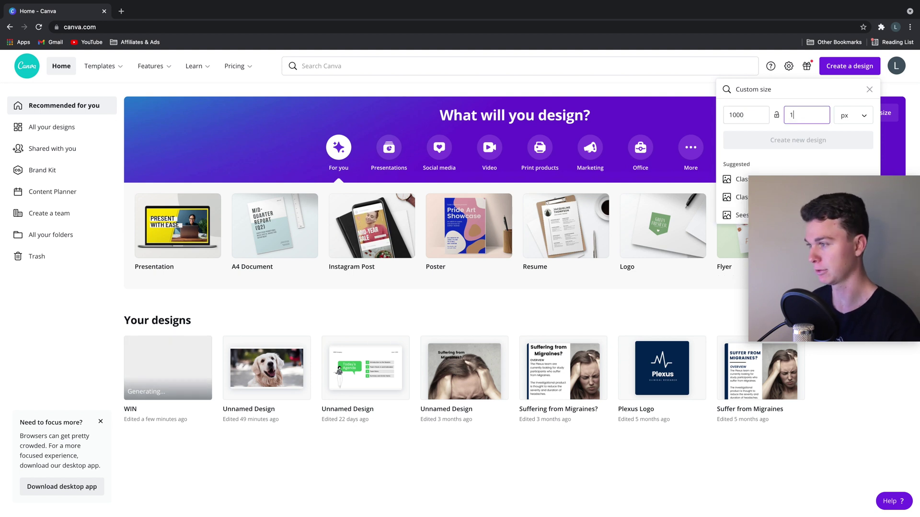
text(000)
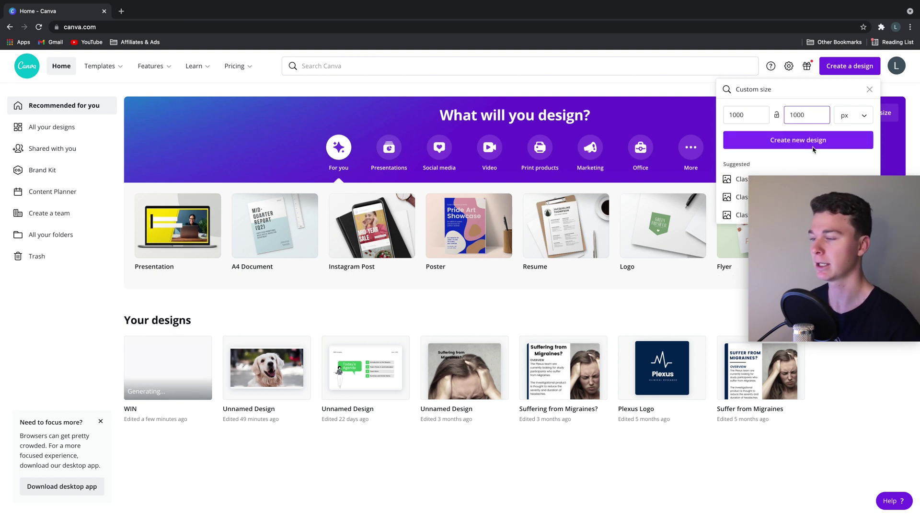
click(812, 148)
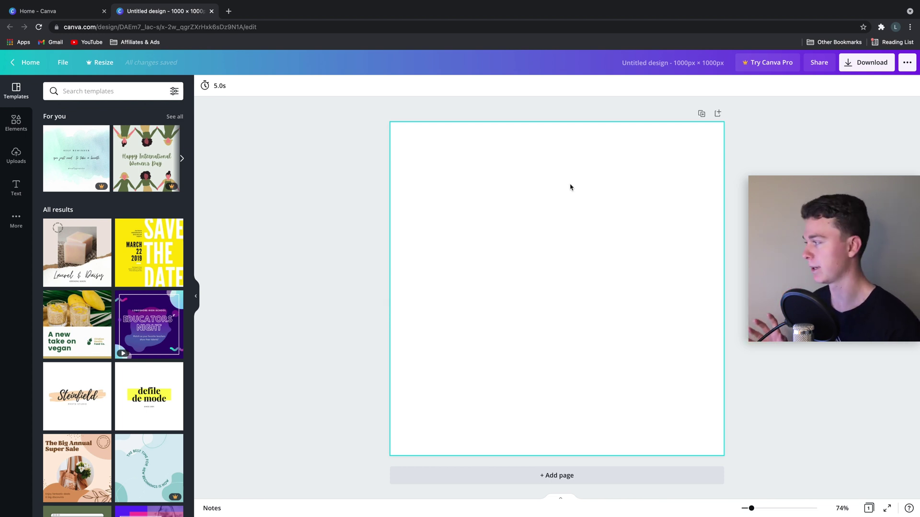
- Place the uploaded sneaker photo on the page, nudge it, and enlarge it to about 920 px wide
click(16, 152)
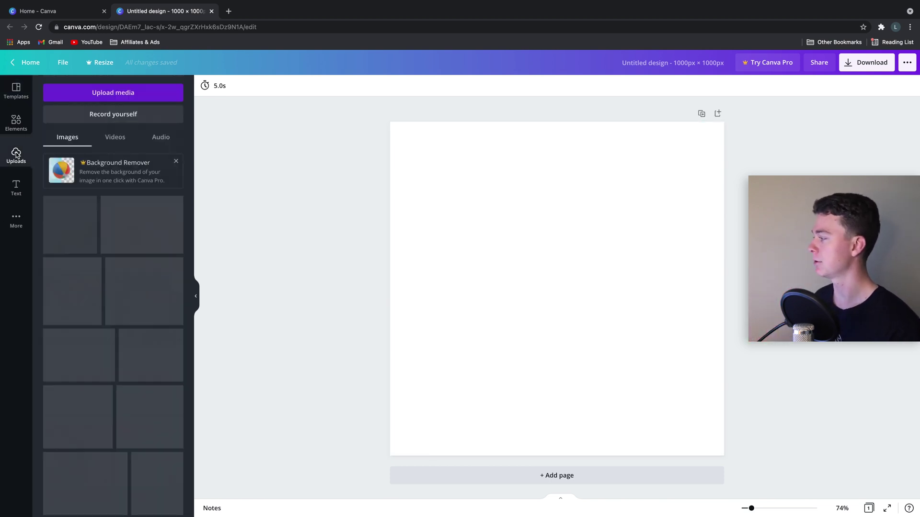
drag(79, 223, 477, 263)
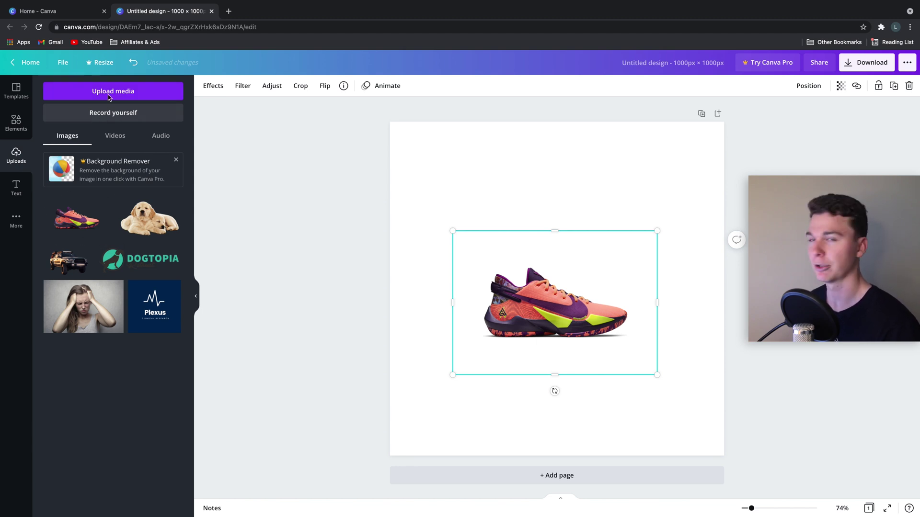
click(19, 124)
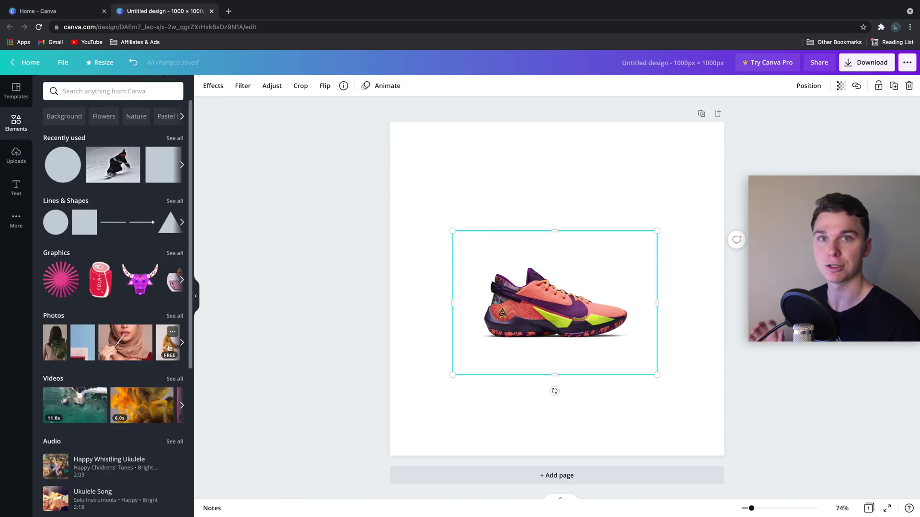
drag(514, 309, 471, 322)
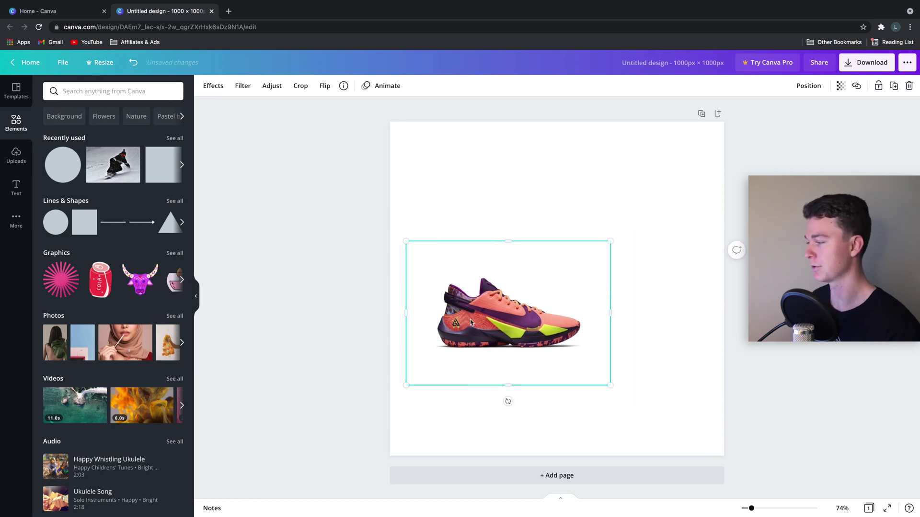
drag(611, 242, 713, 168)
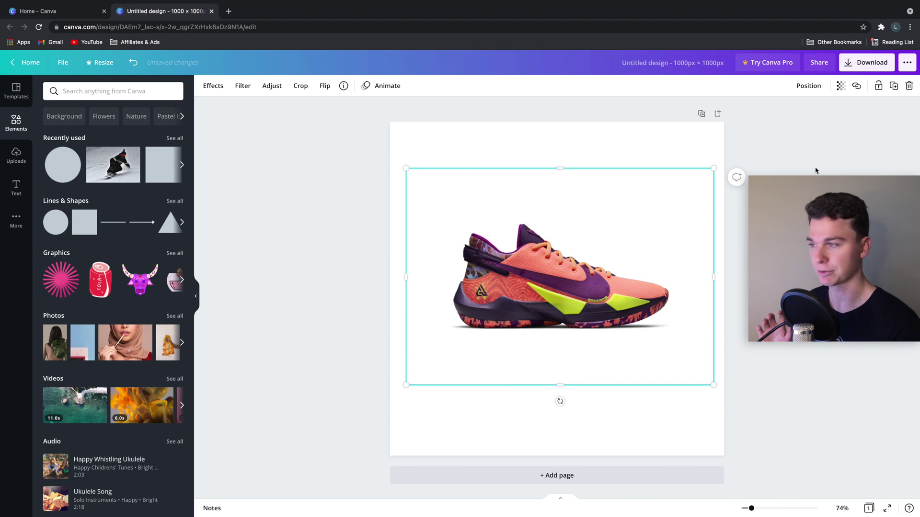
click(815, 172)
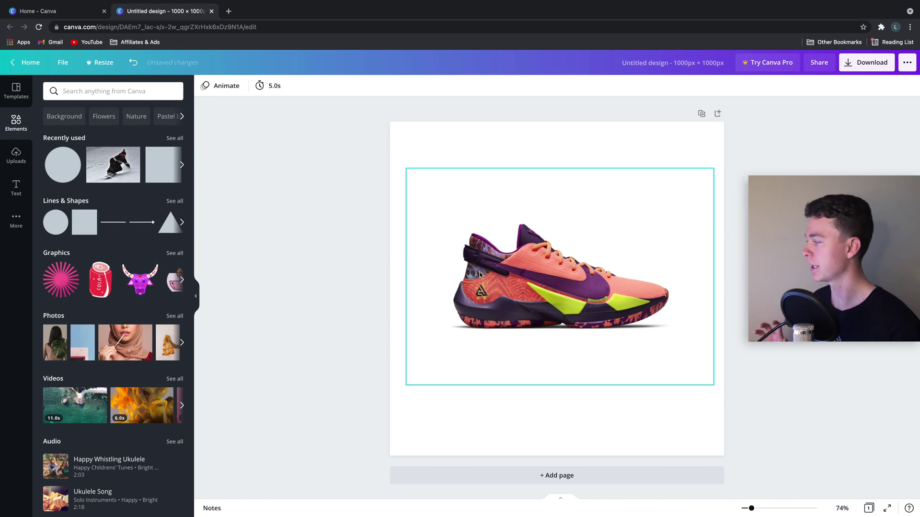
- Add a dark square, rotate it to 52°, and stretch it over the page's top-right half
drag(85, 222, 494, 152)
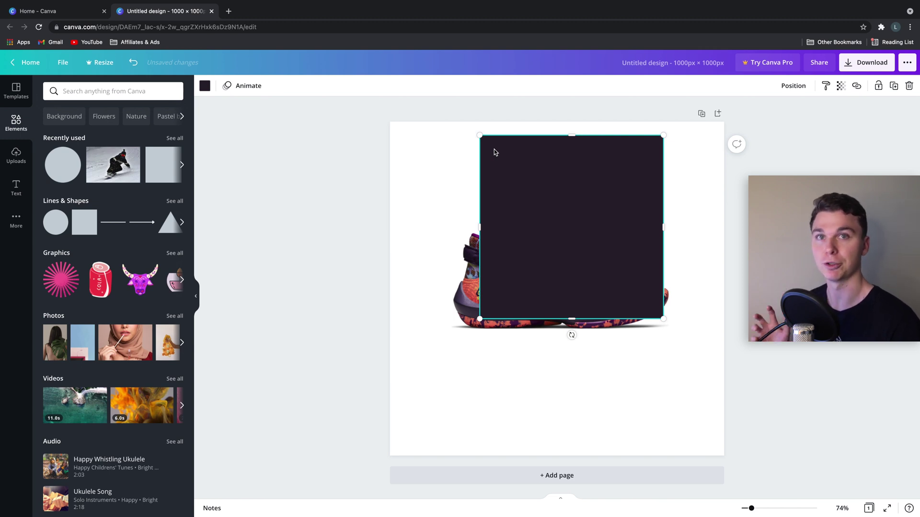
drag(612, 161, 645, 165)
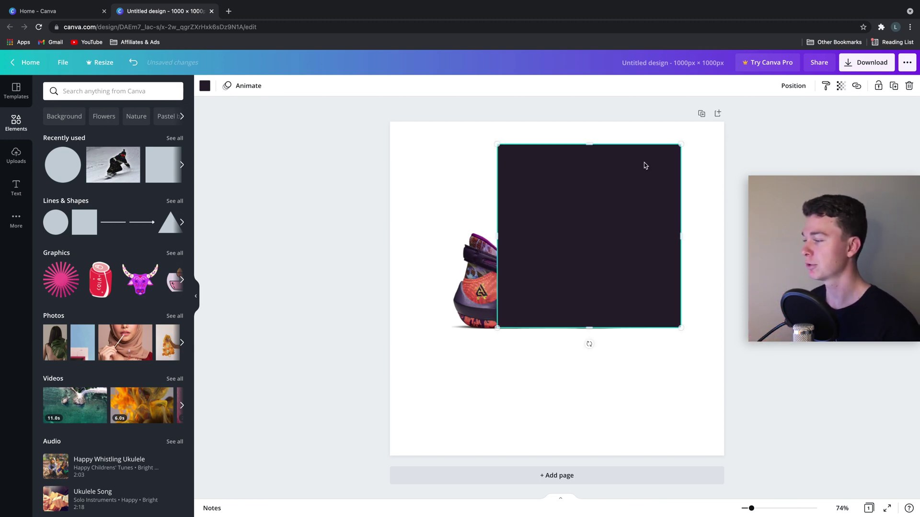
drag(590, 344, 503, 320)
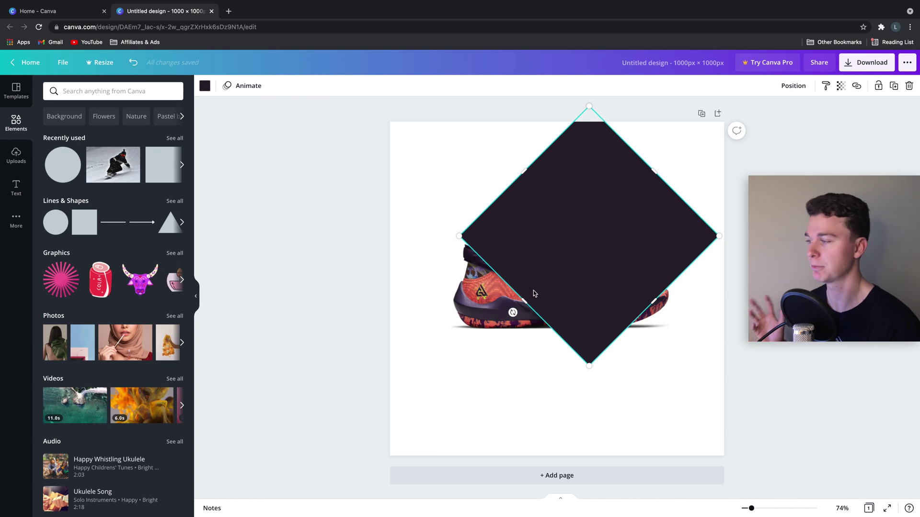
drag(567, 242, 522, 128)
drag(584, 188, 766, 418)
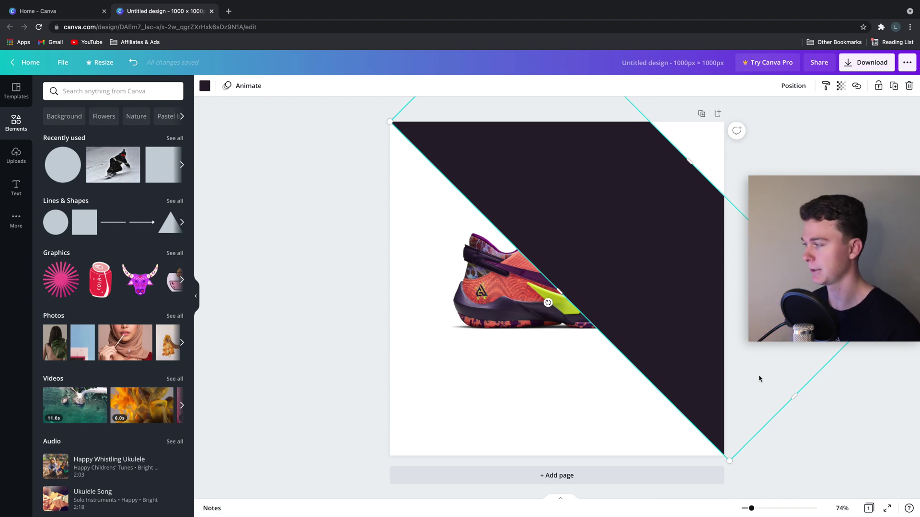
drag(688, 163, 730, 121)
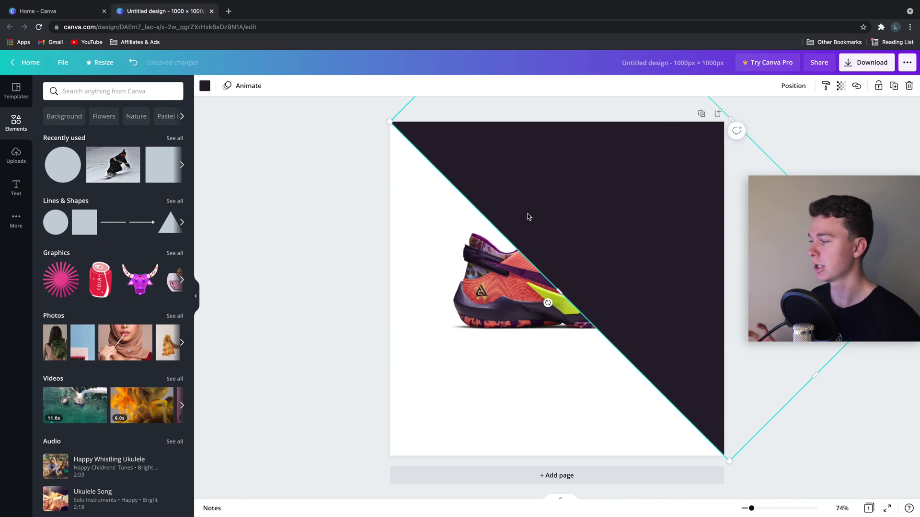
- Change the shape's fill colour to the photo's purple
click(205, 86)
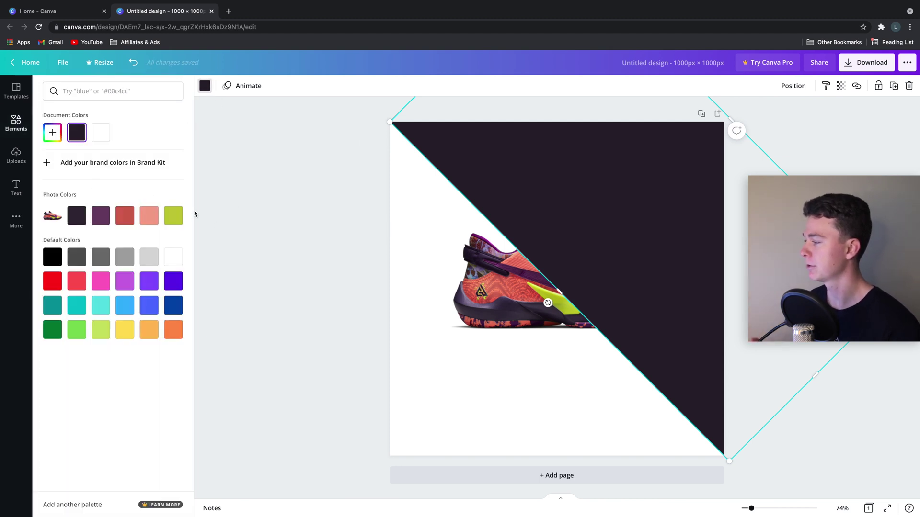
click(126, 214)
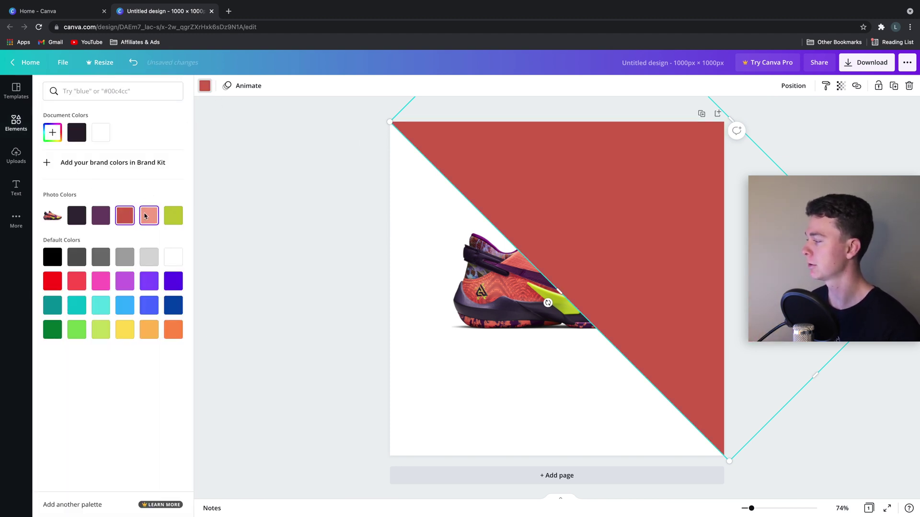
click(108, 217)
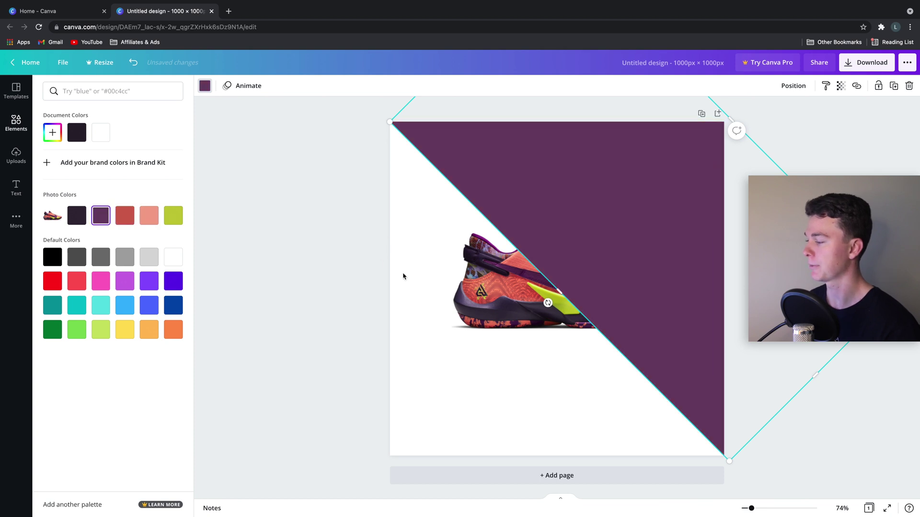
key(Escape)
- Send the purple triangle behind the sneaker so the whole shoe shows
right_click(487, 159)
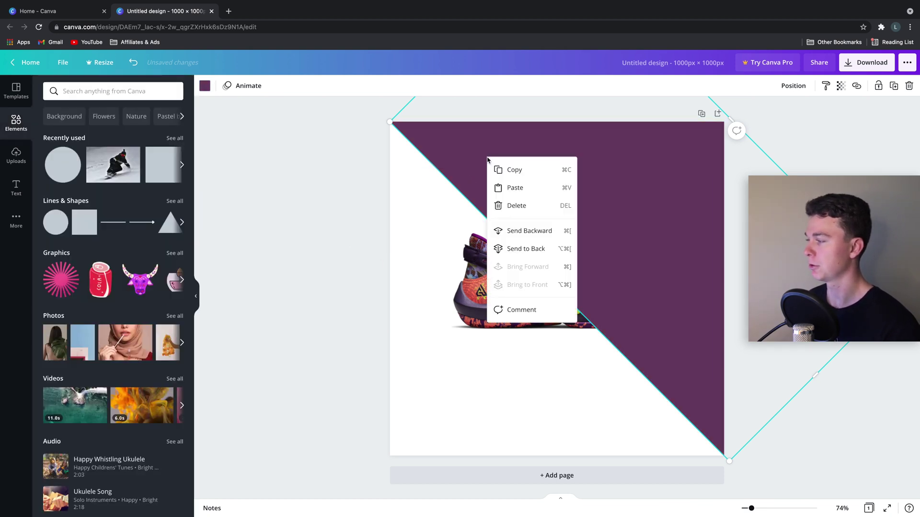
click(525, 248)
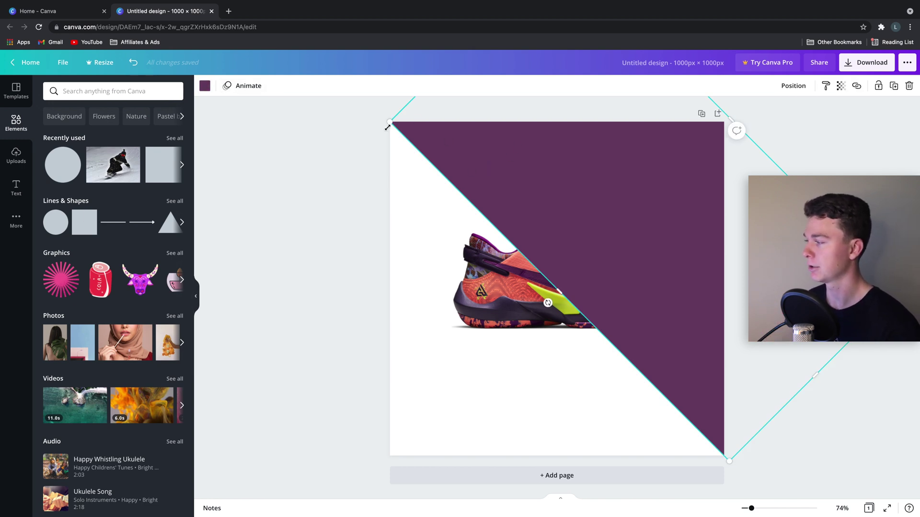
right_click(651, 286)
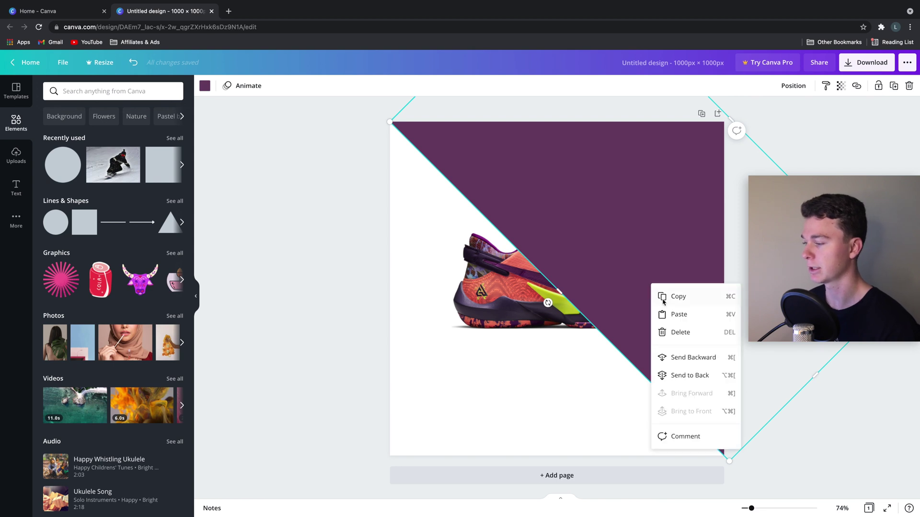
click(682, 377)
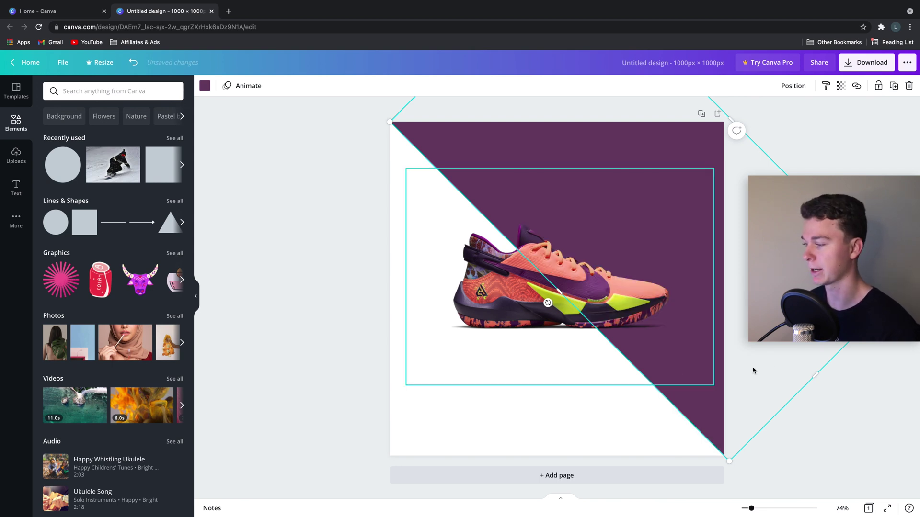
click(698, 287)
- Duplicate the purple triangle and move the copy to fill the lower-left half
click(647, 151)
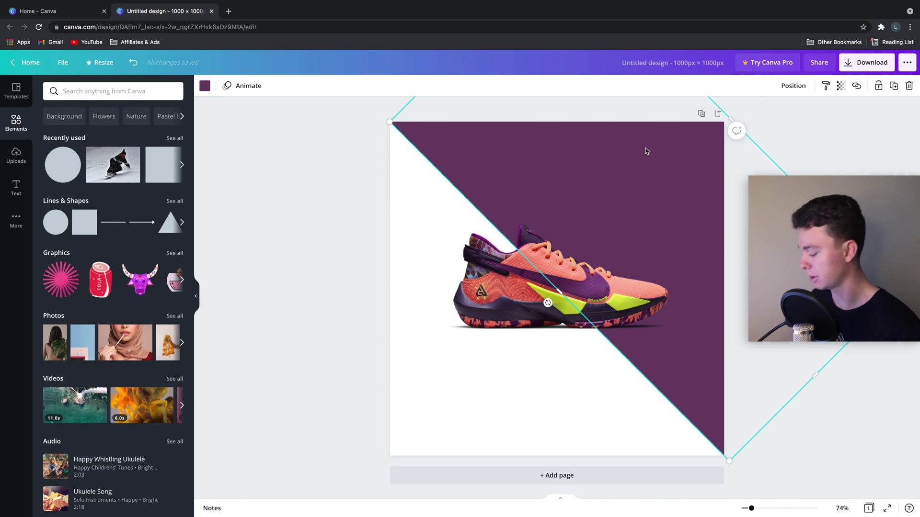
key(ctrl+bracketright)
drag(613, 185, 429, 347)
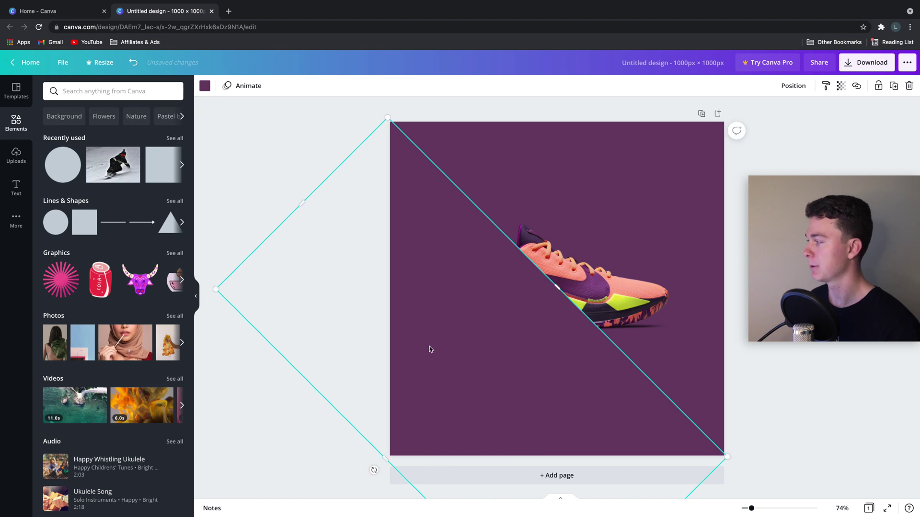
- Colour the triangle copy red and send it behind the sneaker
click(201, 85)
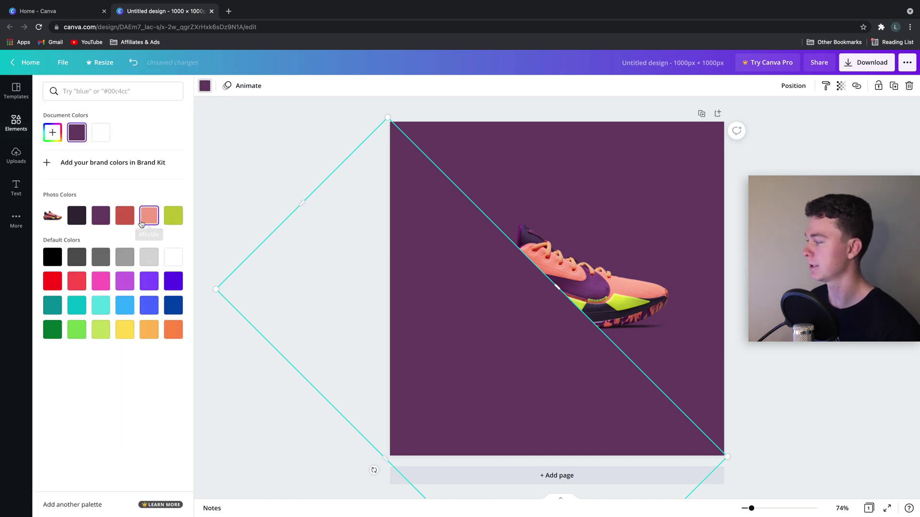
click(129, 221)
click(147, 220)
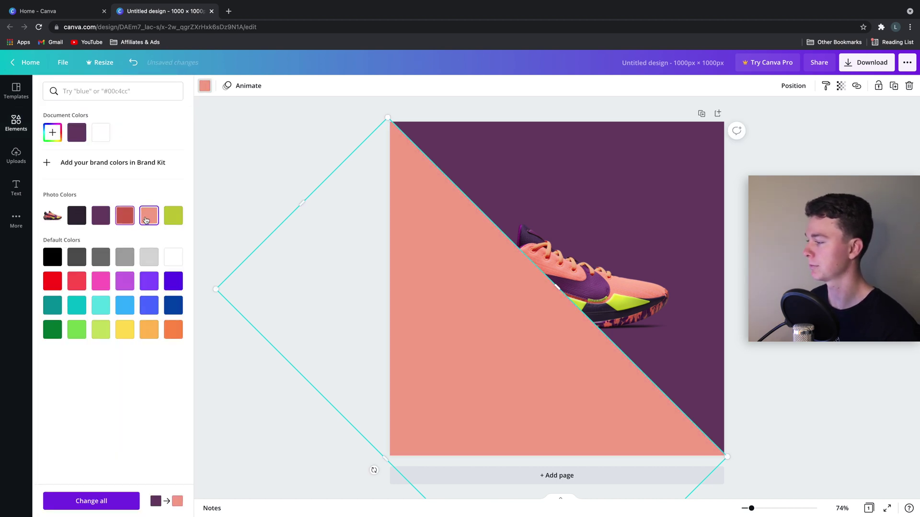
click(127, 216)
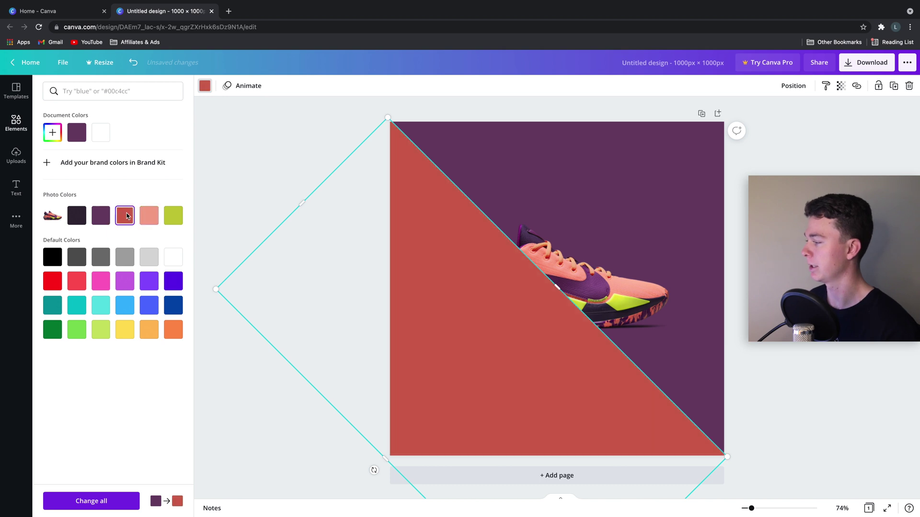
right_click(414, 259)
click(485, 345)
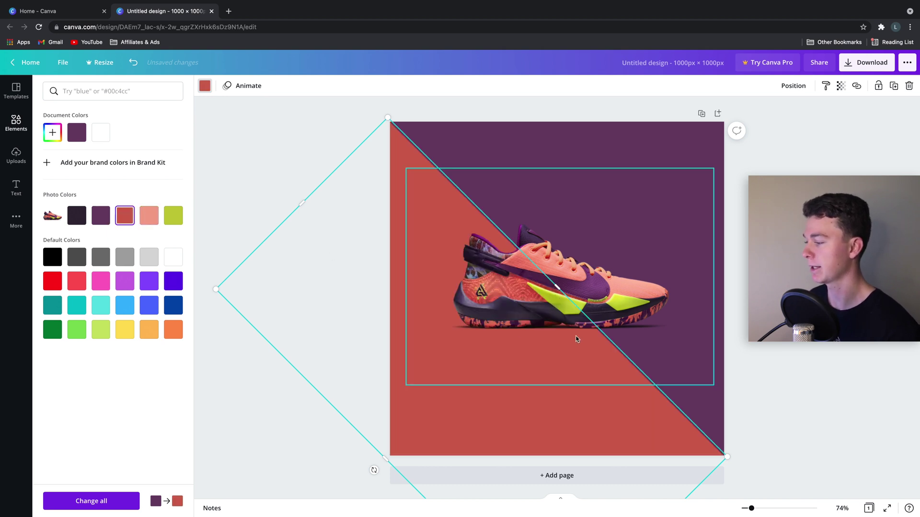
- Clear the selection and open the Download settings for a 1000 × 1000 PNG
key(Escape)
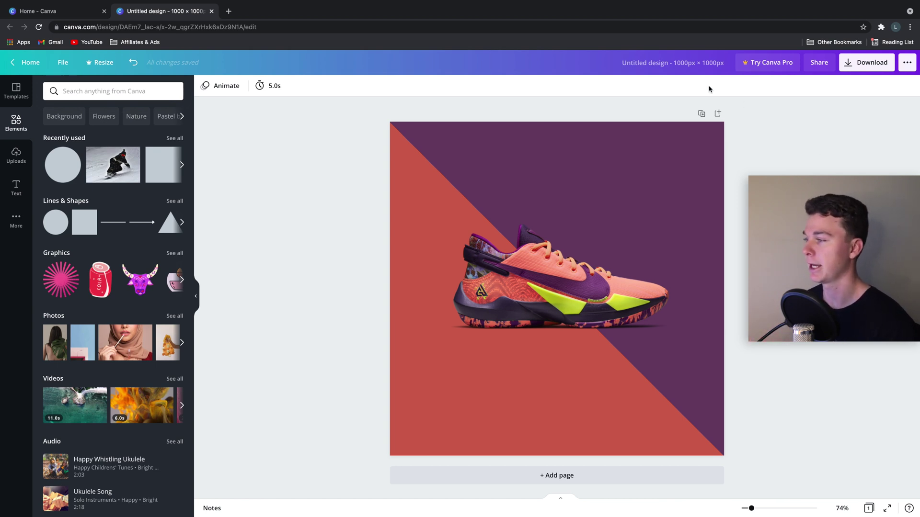
click(860, 63)
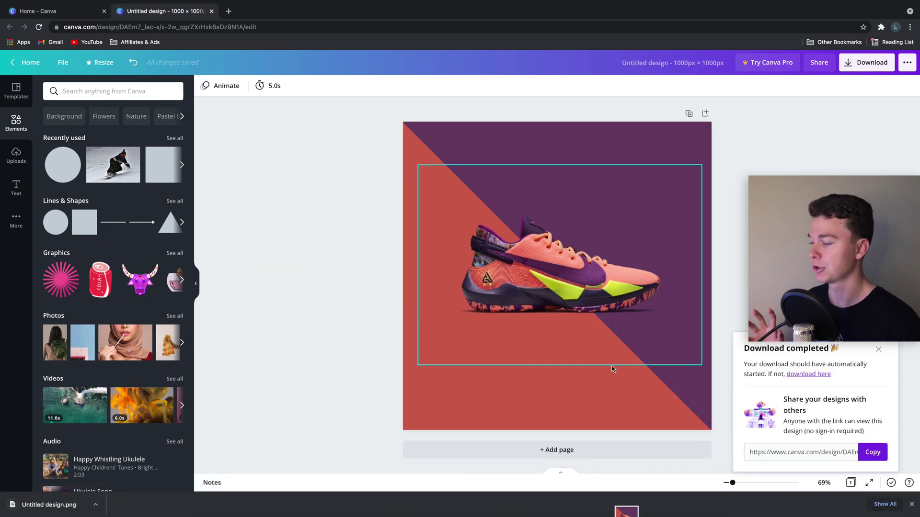
- Dismiss the download-completed message and return to the Canva home page
click(876, 348)
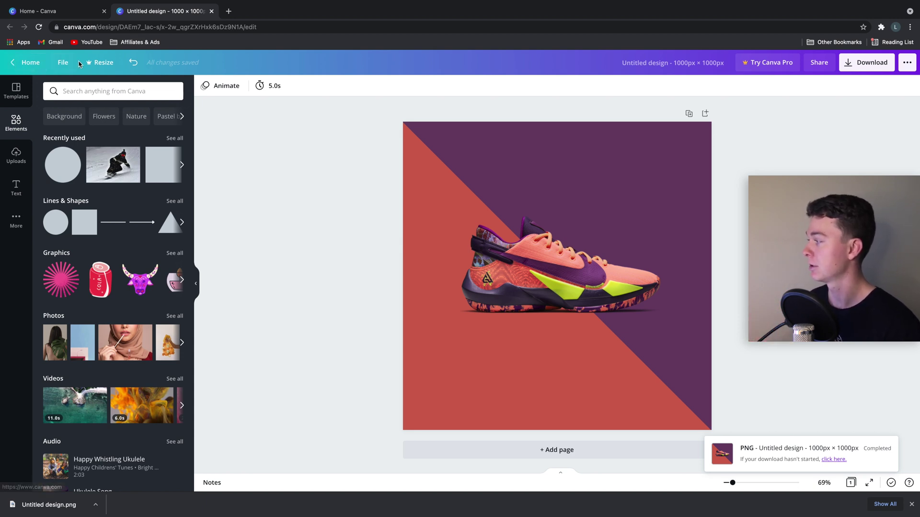
click(26, 63)
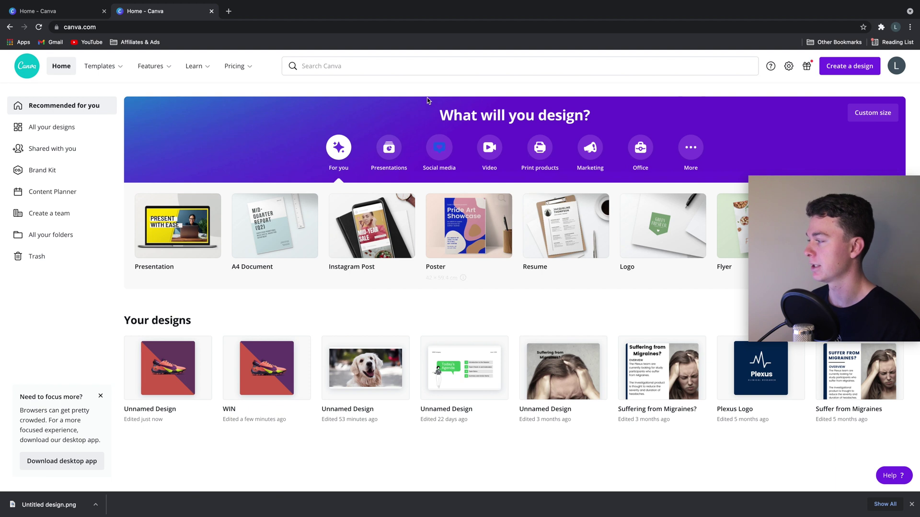
- Search 'story' and create a blank 1080 × 1920 Story Ad design
click(425, 72)
text(story)
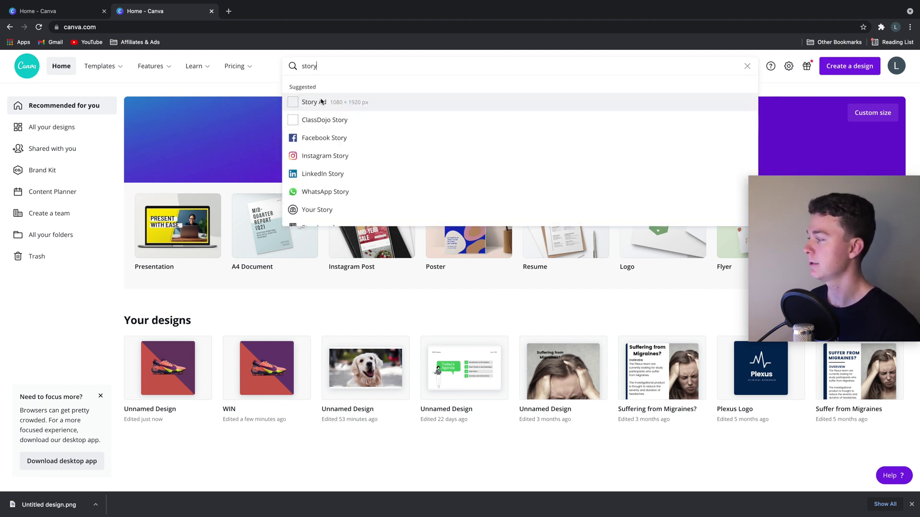
click(353, 103)
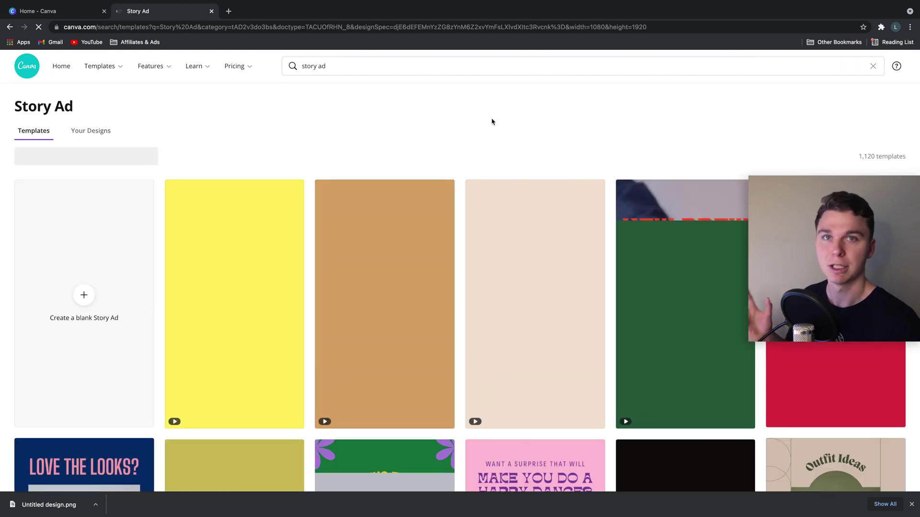
scroll(391, 209, down, 3)
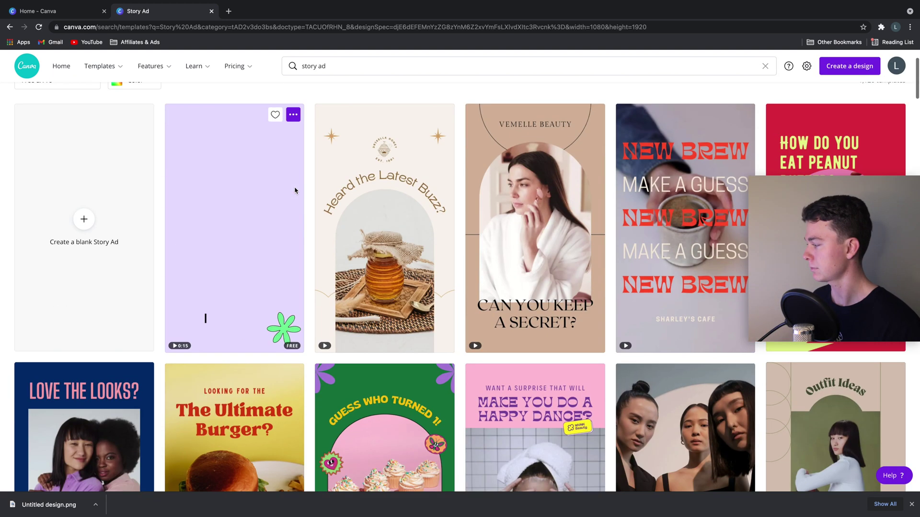
scroll(73, 180, up, 1)
scroll(72, 180, up, 2)
click(84, 294)
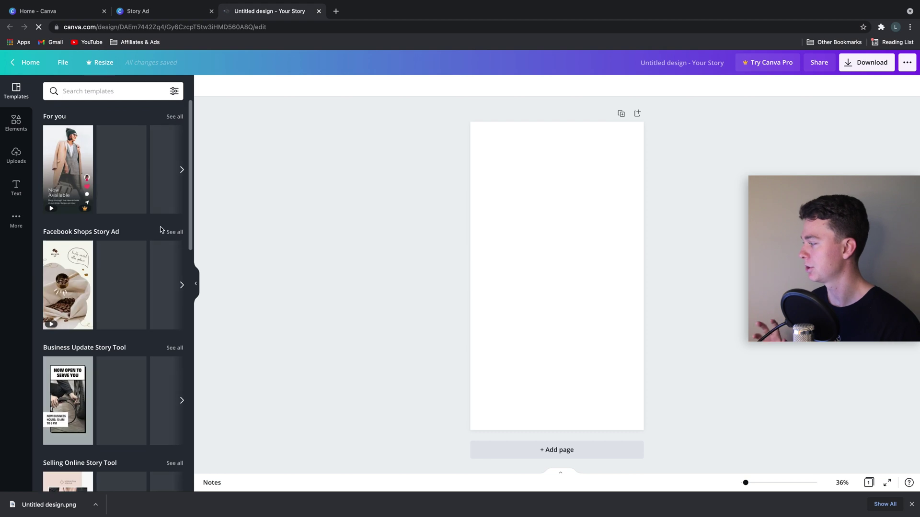
- Place the uploaded shoe image on the story page and enlarge it to about 1,185 × 836
click(17, 123)
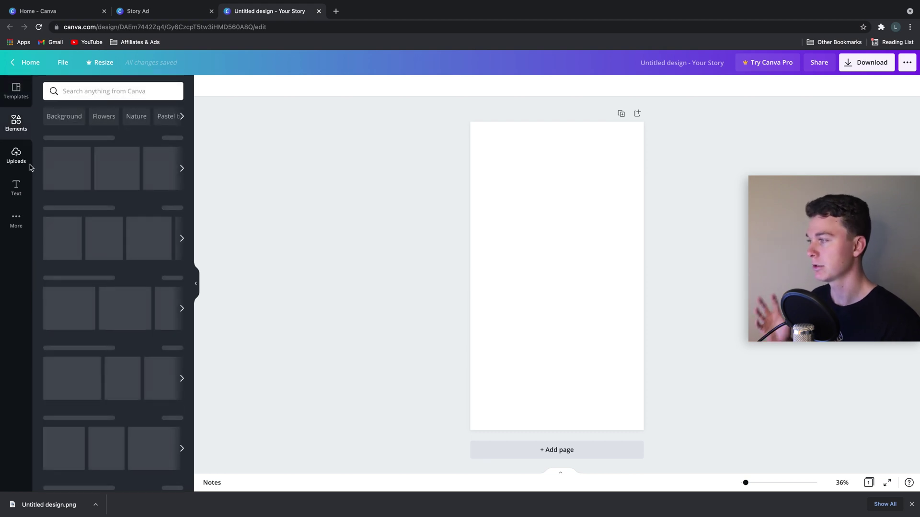
click(30, 165)
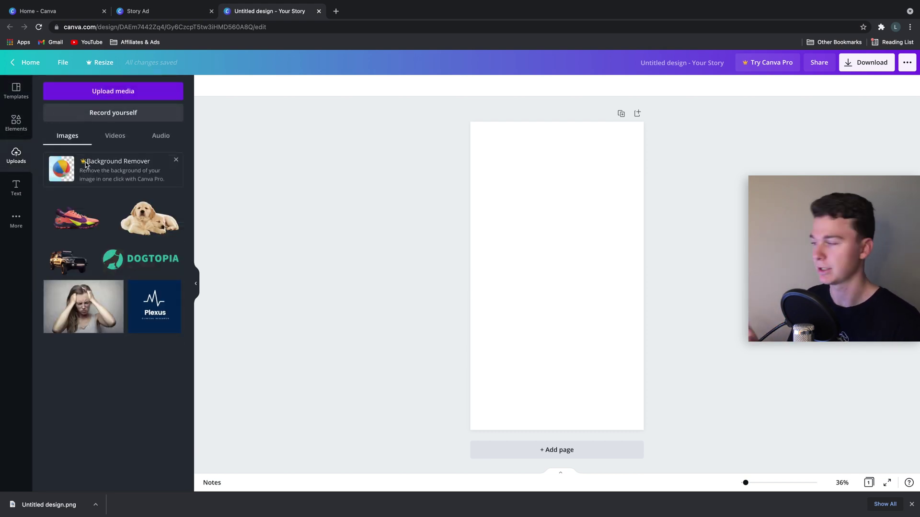
drag(77, 219, 553, 261)
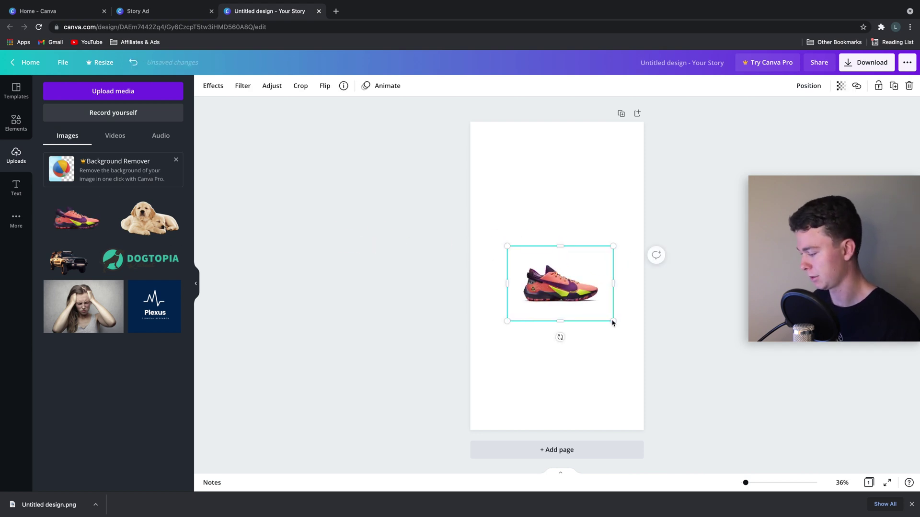
drag(612, 322, 650, 360)
click(675, 277)
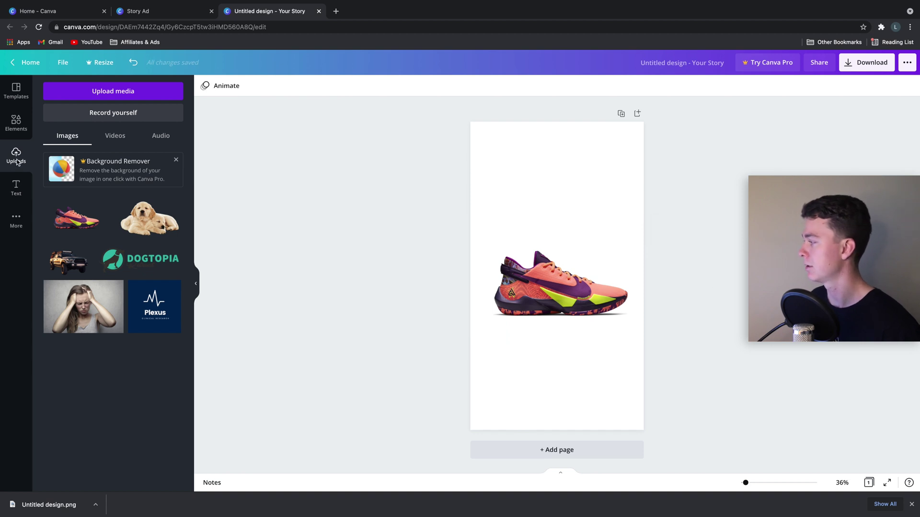
- Add a purple square above the shoe and tilt it diagonally at the page's left edge
click(16, 123)
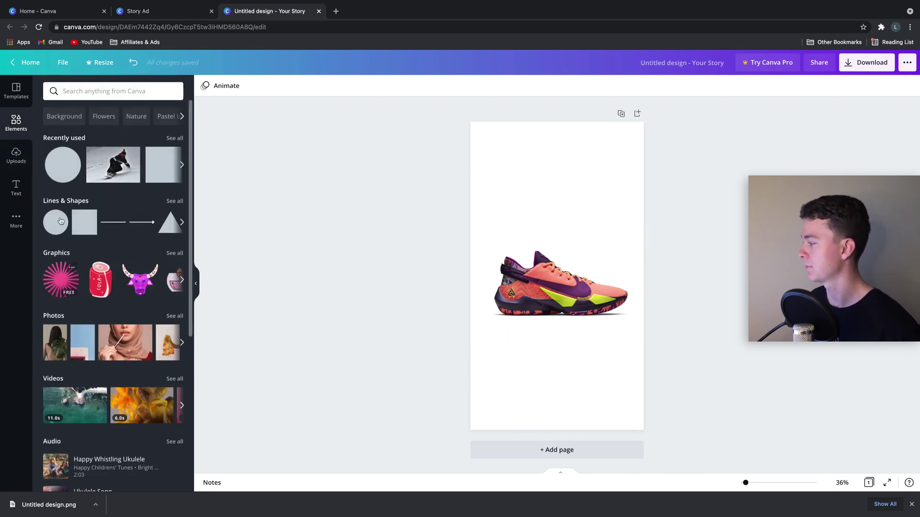
drag(79, 222, 533, 163)
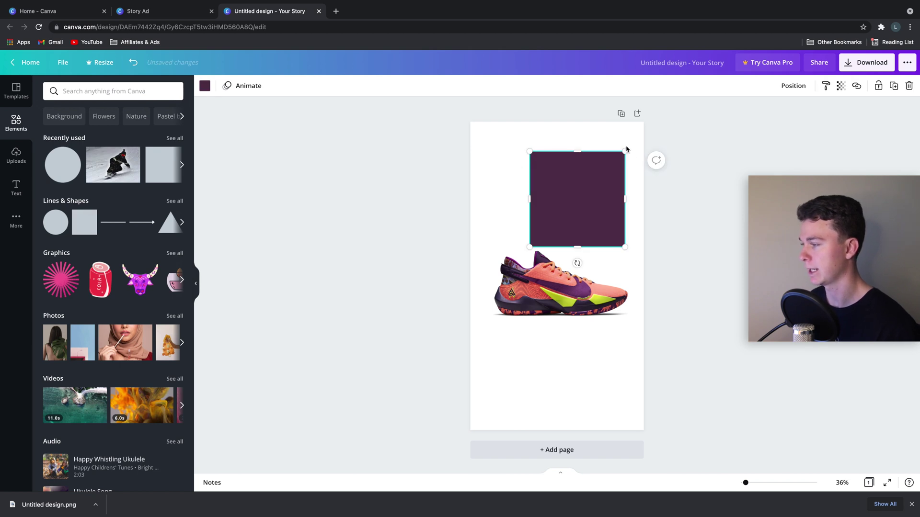
drag(577, 263, 607, 250)
drag(589, 207, 544, 137)
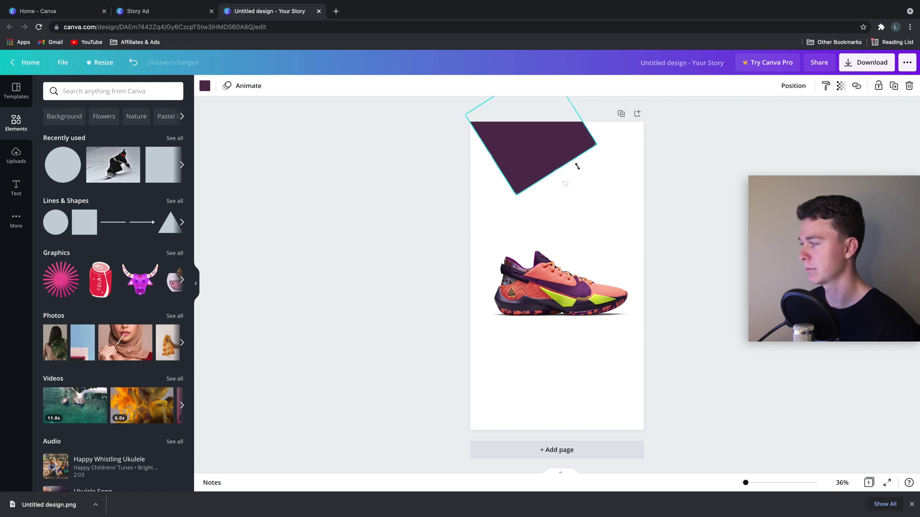
- Stretch the square into a long diagonal band covering the story page's right side
drag(556, 171, 722, 458)
drag(626, 312, 621, 312)
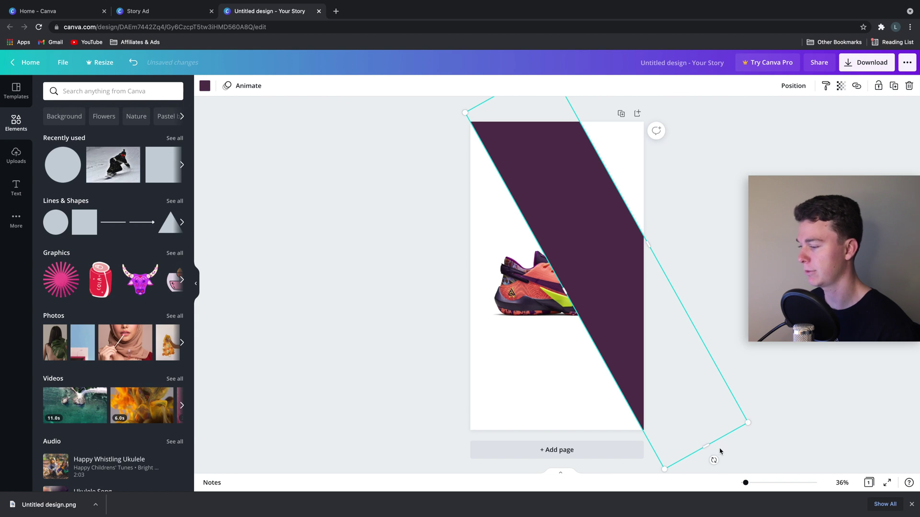
drag(714, 461, 717, 461)
drag(608, 287, 609, 283)
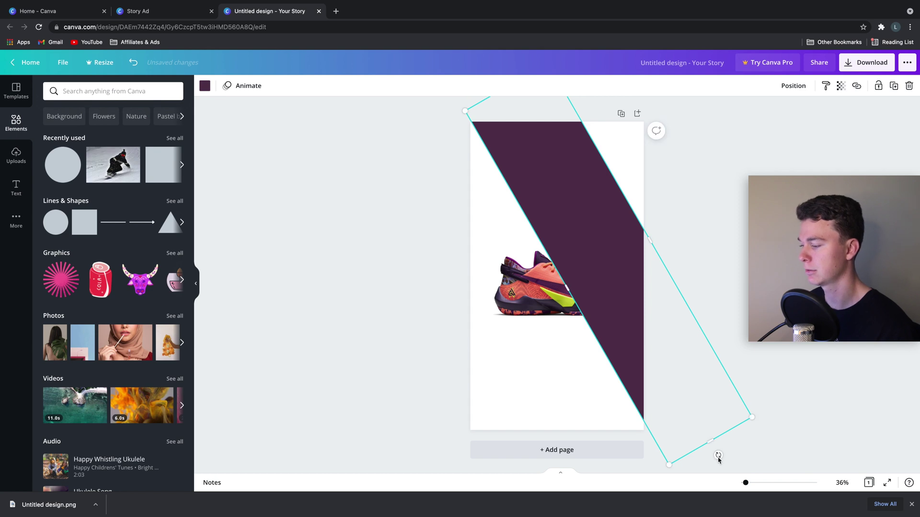
drag(718, 459, 718, 459)
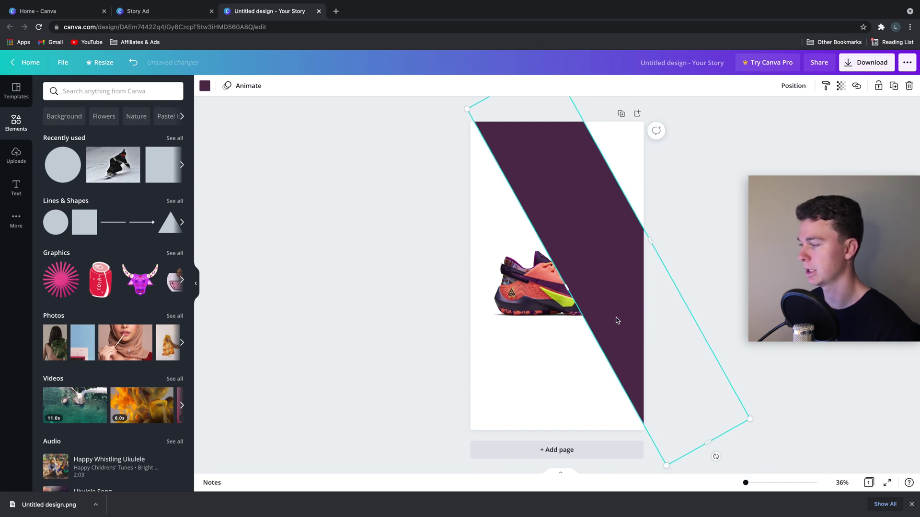
drag(608, 290, 606, 291)
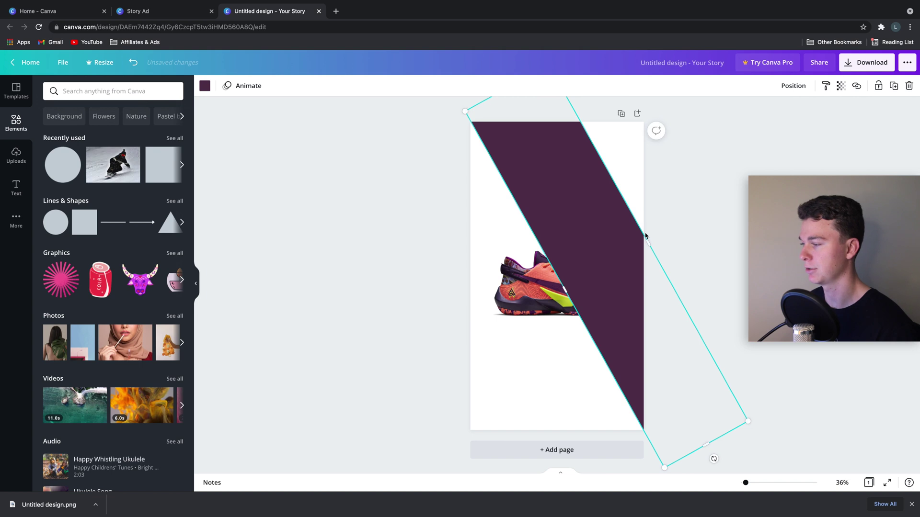
drag(649, 245, 723, 205)
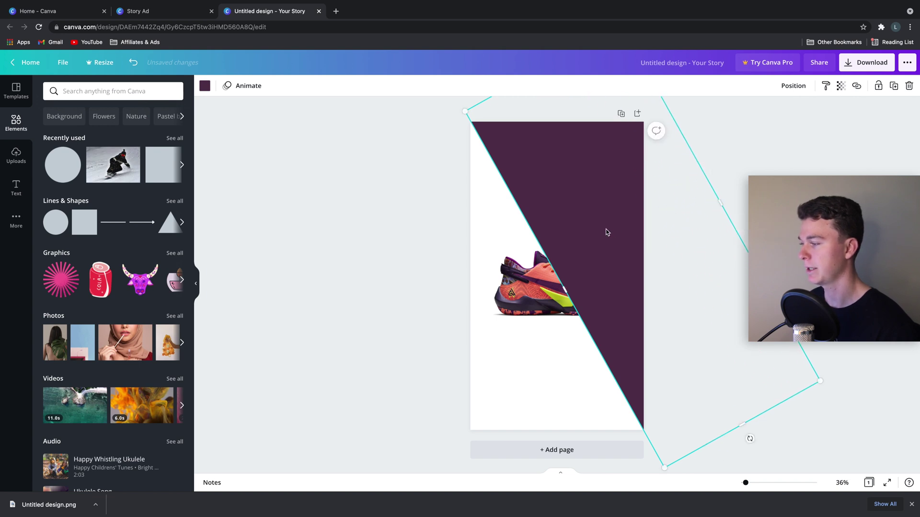
right_click(605, 231)
- Move the purple diagonal band behind the sneaker and over the page's left side
click(657, 307)
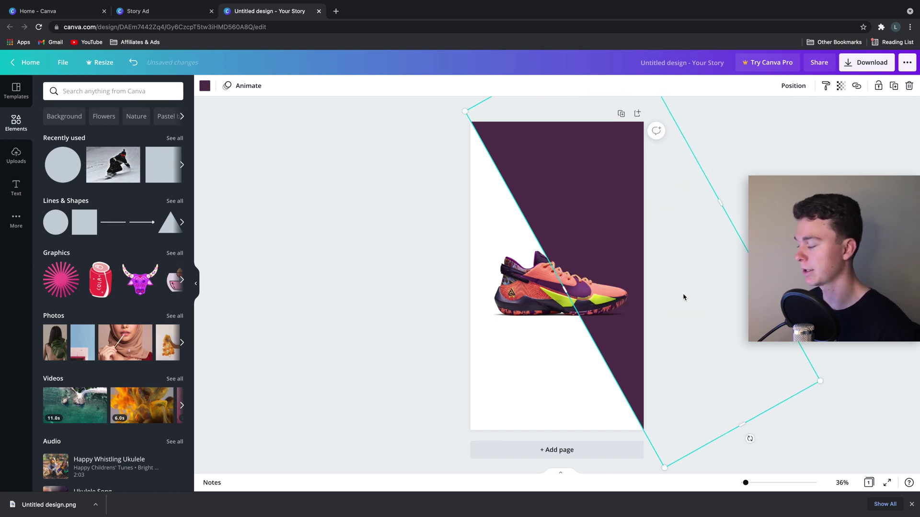
click(630, 253)
click(608, 192)
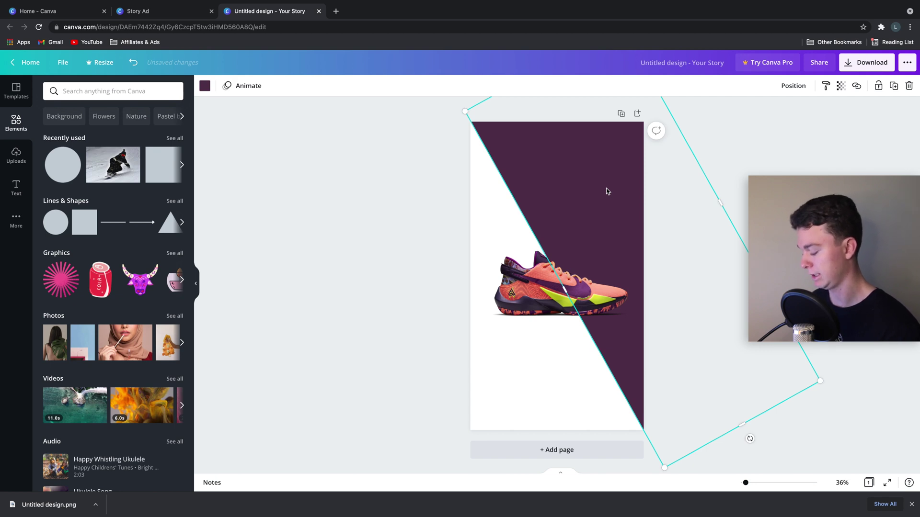
drag(606, 191, 443, 281)
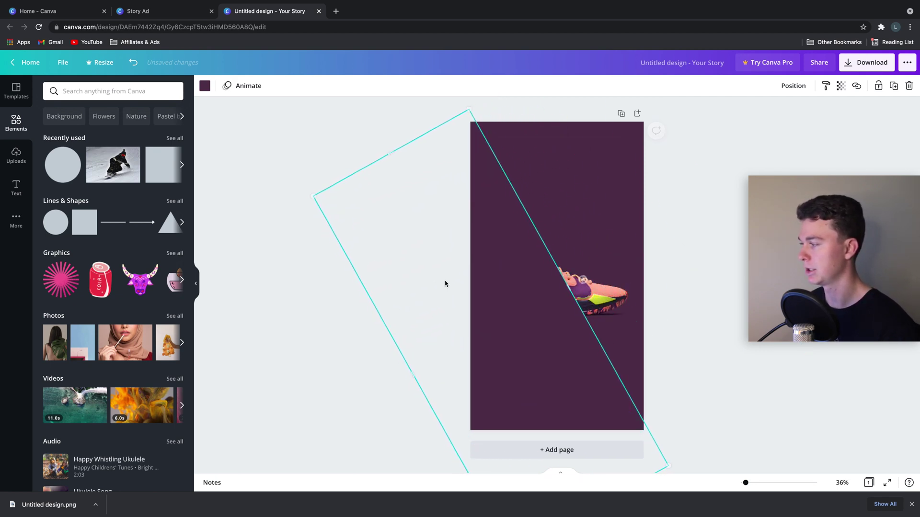
- Fill the shape with the shoe's red photo colour and send it to the back
click(205, 86)
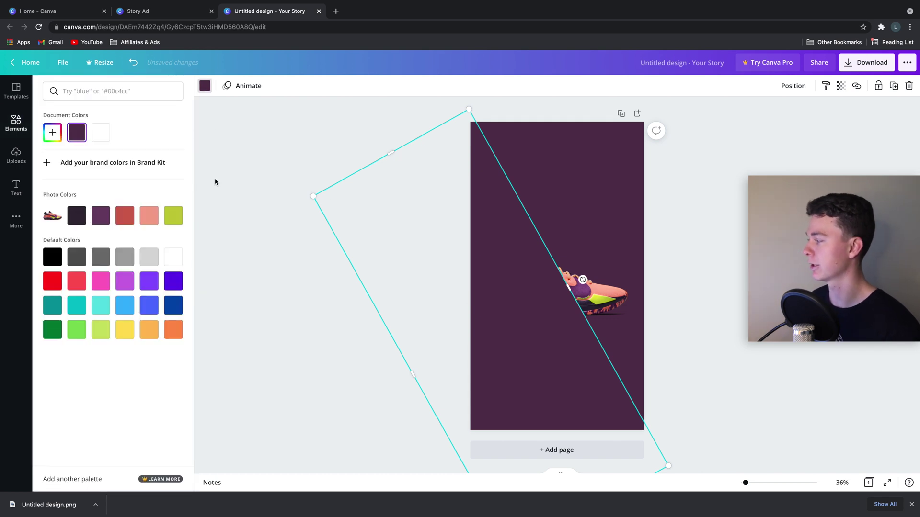
click(100, 216)
click(122, 217)
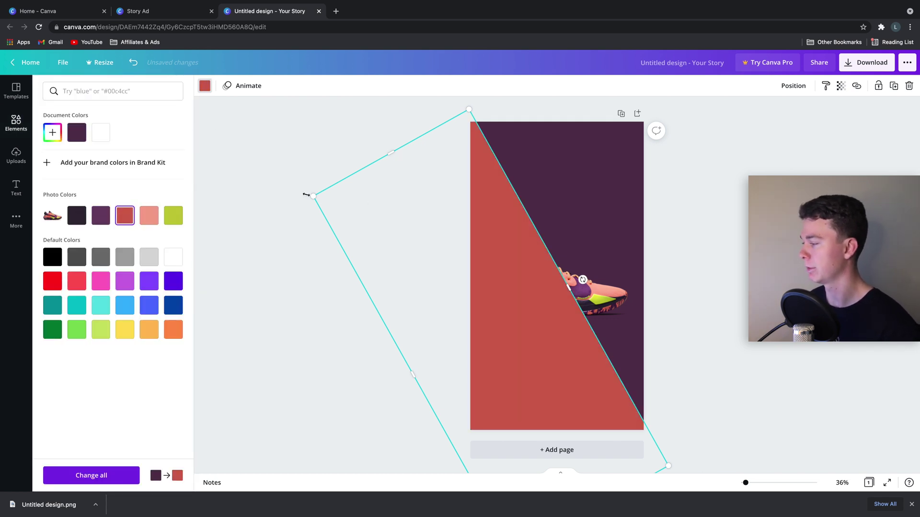
right_click(475, 181)
click(497, 269)
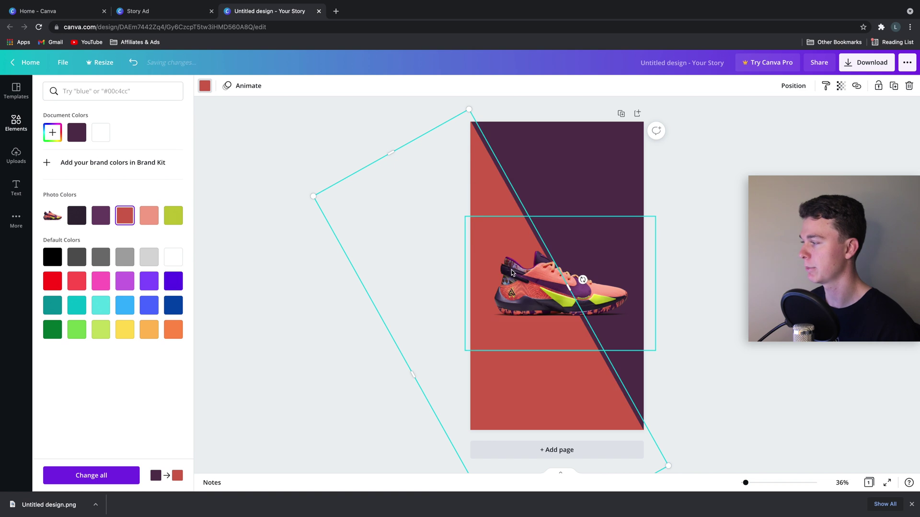
key(Escape)
key(Escape)
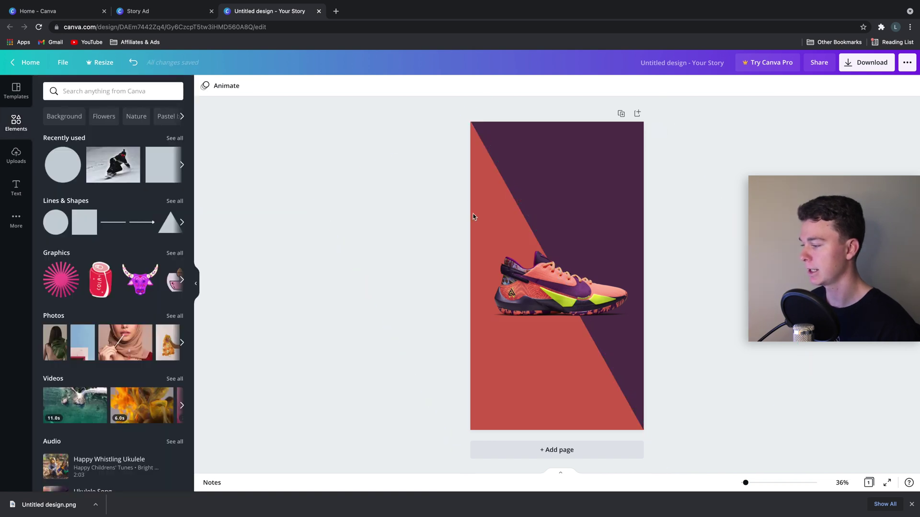
- Nudge the sneaker slightly up-left onto the centre guide, then deselect it
click(567, 291)
mouse_move(567, 291)
mouse_down()
mouse_move(566, 279)
mouse_move(563, 287)
mouse_up()
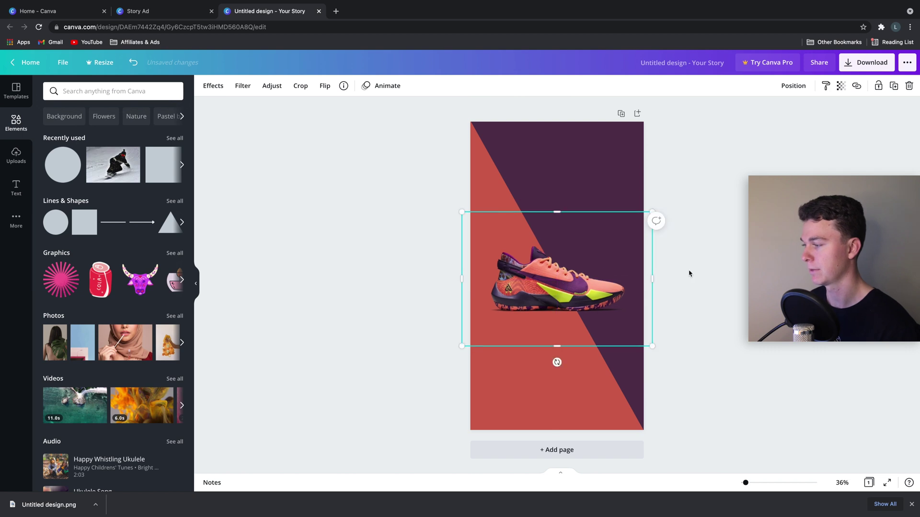
click(721, 266)
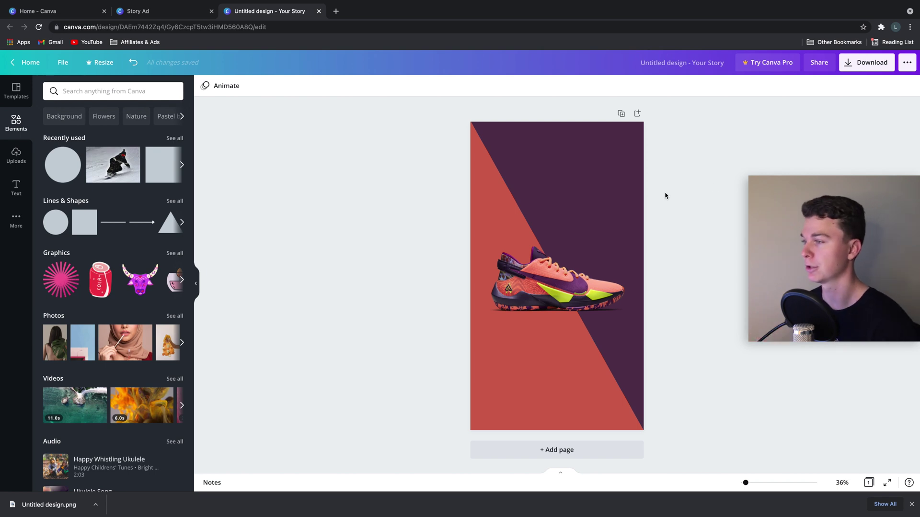
- Download the story ad as a PNG, then open the feed and story ad images
click(864, 63)
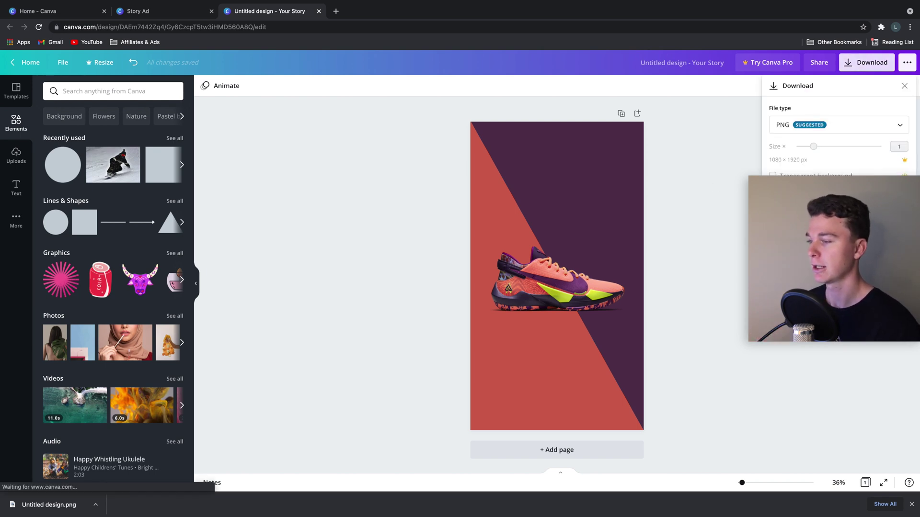
click(838, 221)
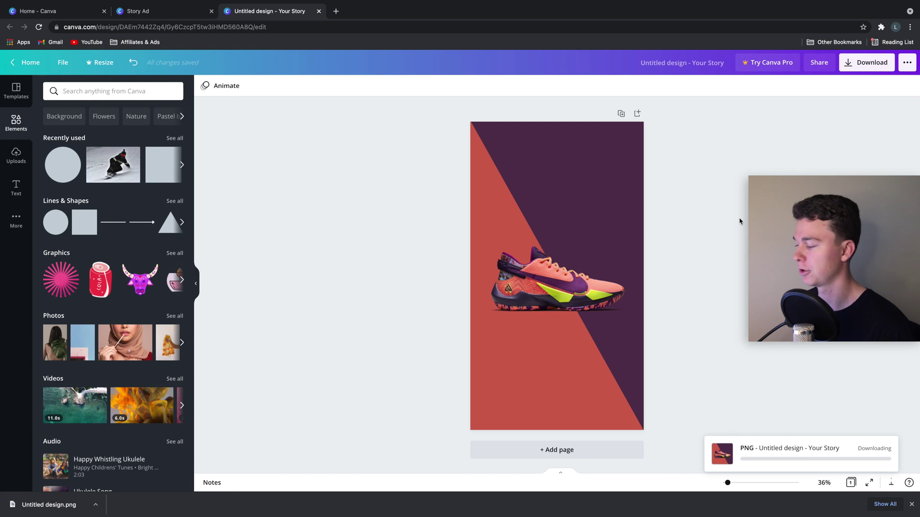
click(27, 503)
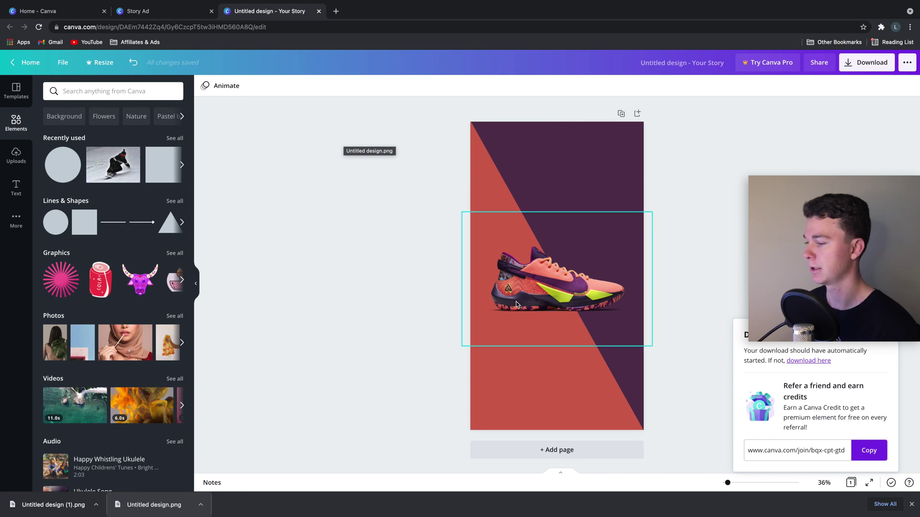
click(77, 504)
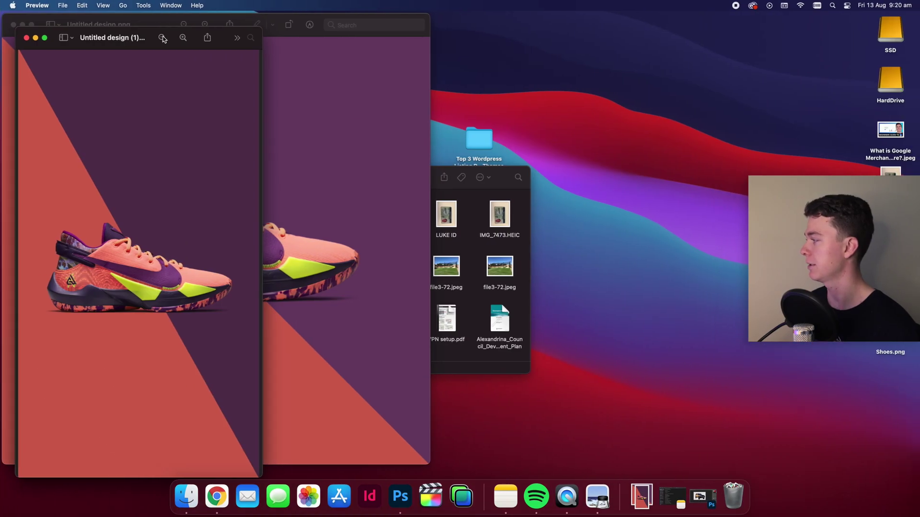
- Place the story ad's Preview window beside the square feed ad for comparison
drag(207, 37, 642, 4)
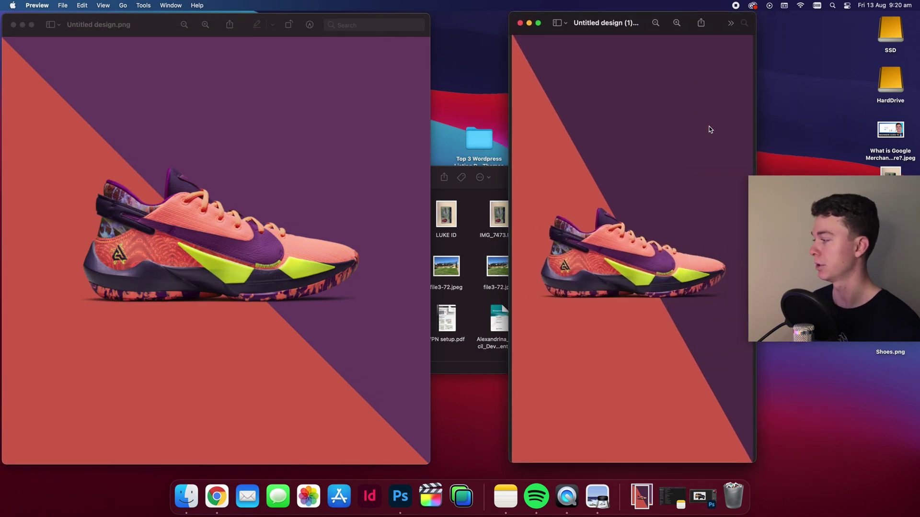